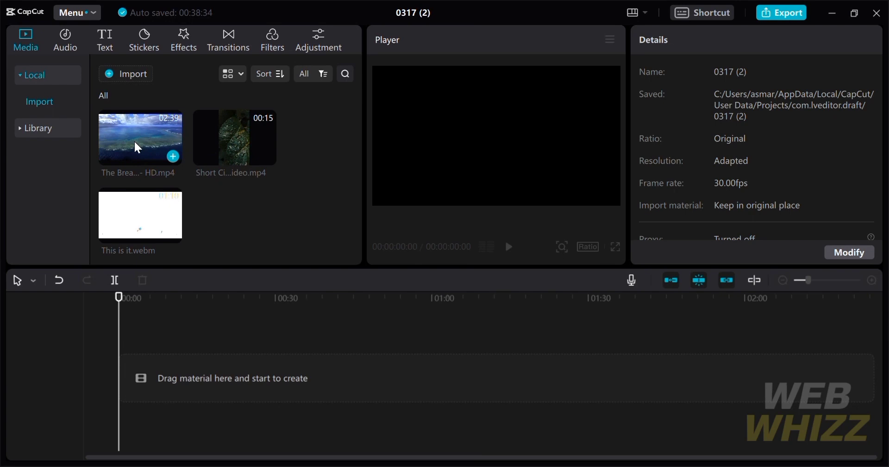
Place the nature video on the main track and set the playhead to about 0:17
{"action": "mouse_move", "coordinate": [136, 146]}
{"action": "left_mouse_down"}
{"action": "mouse_move", "coordinate": [218, 449]}
{"action": "mouse_move", "coordinate": [151, 377]}
{"action": "left_mouse_up"}
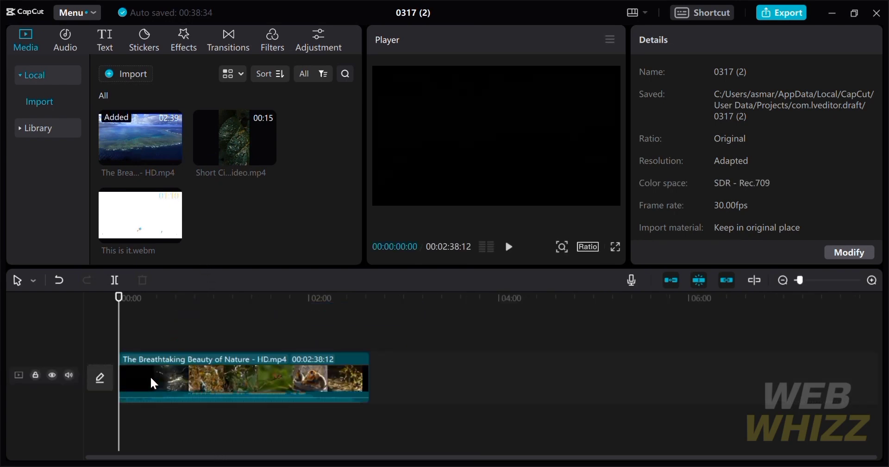
{"action": "scroll", "coordinate": [337, 317], "scroll_direction": "up", "scroll_amount": 2, "text": "ctrl"}
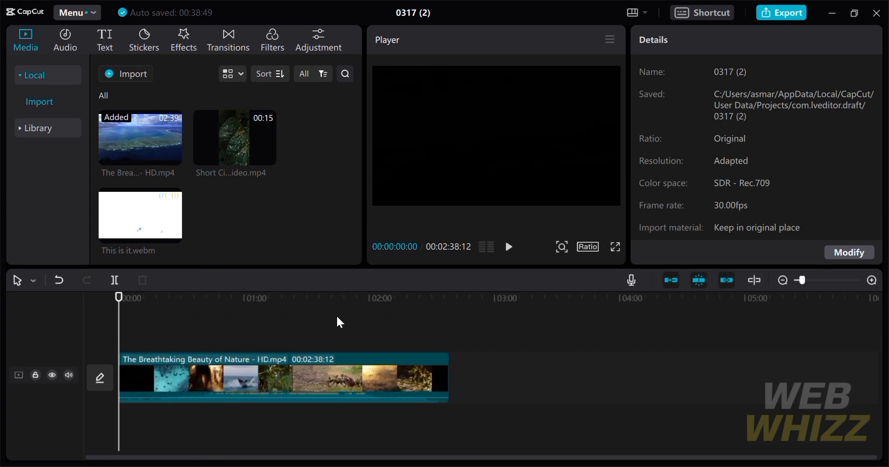
{"action": "left_click", "coordinate": [276, 308]}
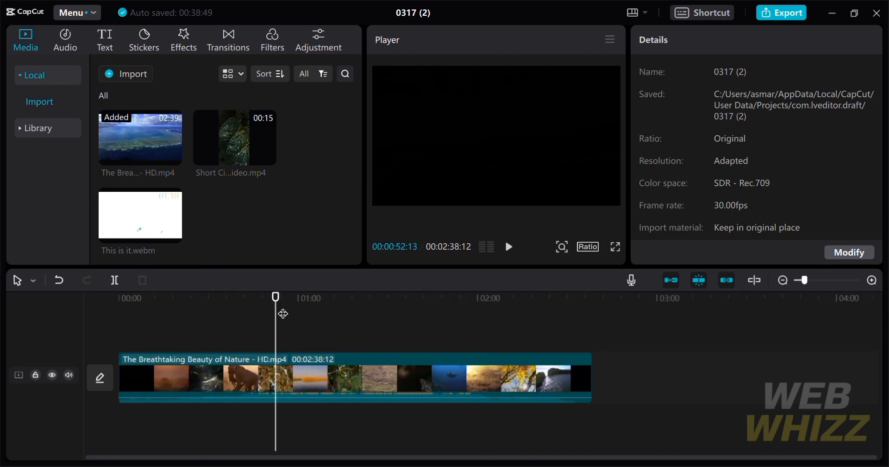
{"action": "mouse_move", "coordinate": [280, 313]}
{"action": "left_mouse_down"}
{"action": "mouse_move", "coordinate": [124, 278]}
{"action": "mouse_move", "coordinate": [171, 297]}
{"action": "left_mouse_up"}
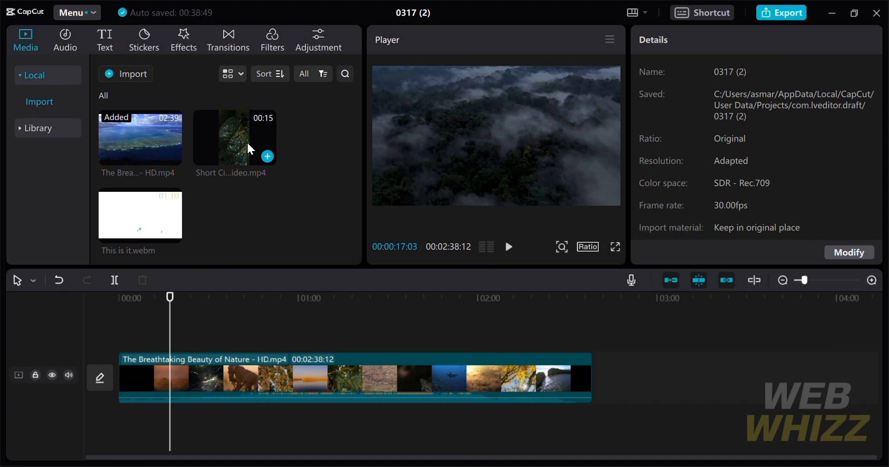
Layer the Short Cinematic Vertical Video clip on a track above at 0:17, playhead near 0:19
{"action": "left_click_drag", "start_coordinate": [250, 149], "coordinate": [215, 387]}
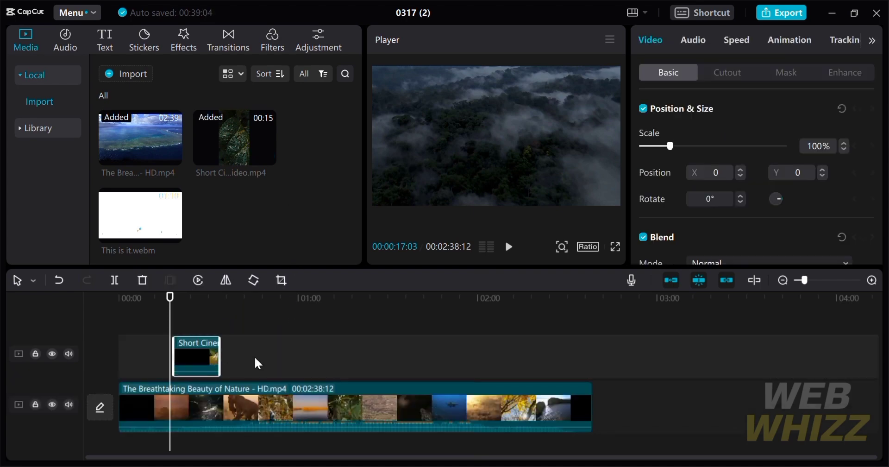
{"action": "scroll", "coordinate": [255, 359], "scroll_direction": "up", "scroll_amount": 1, "text": "ctrl"}
{"action": "scroll", "coordinate": [255, 359], "scroll_direction": "up", "scroll_amount": 2, "text": "ctrl"}
{"action": "scroll", "coordinate": [256, 359], "scroll_direction": "up", "scroll_amount": 2, "text": "ctrl"}
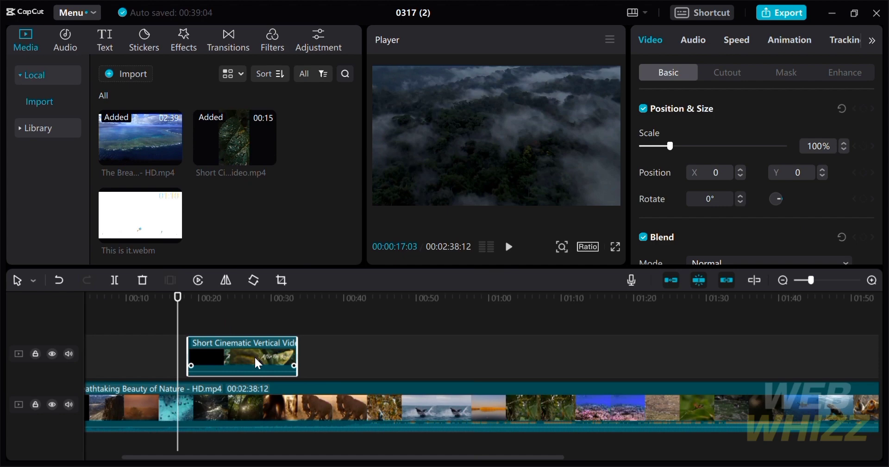
{"action": "left_click", "coordinate": [318, 364]}
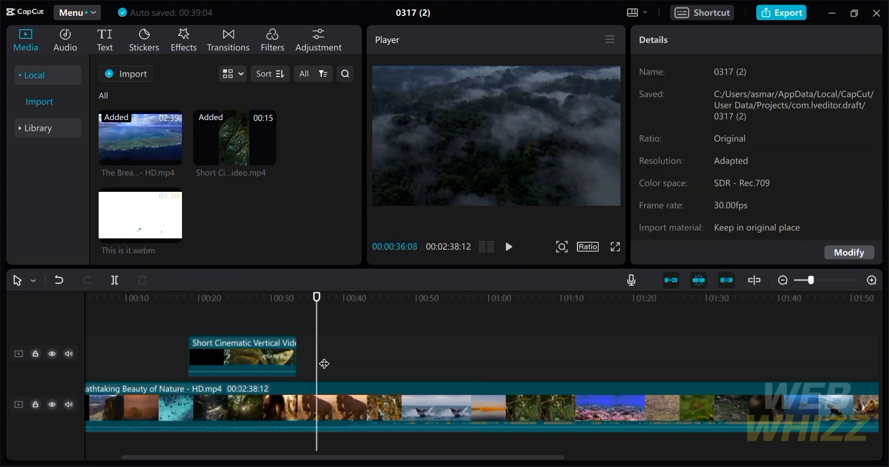
{"action": "left_click_drag", "start_coordinate": [324, 364], "coordinate": [199, 355]}
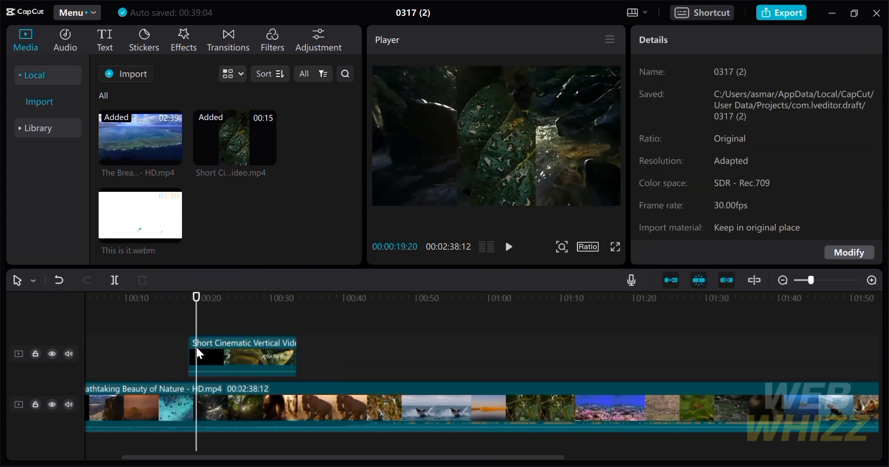
Shrink the vertical overlay to 71% scale and shift it left to Position X -888
{"action": "left_click", "coordinate": [464, 146]}
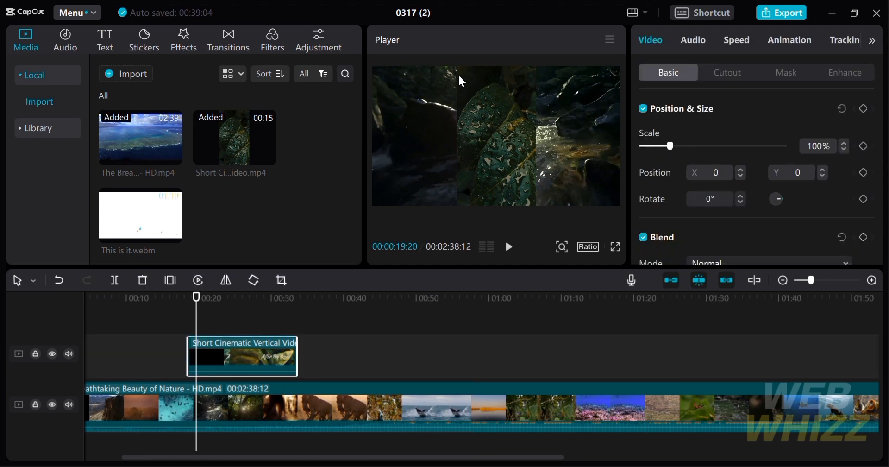
{"action": "left_click_drag", "start_coordinate": [457, 66], "coordinate": [465, 80]}
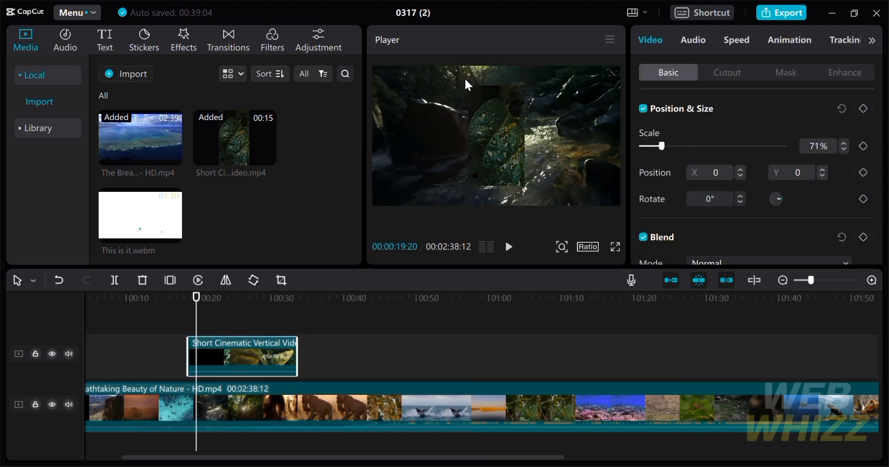
{"action": "left_click_drag", "start_coordinate": [493, 126], "coordinate": [435, 123]}
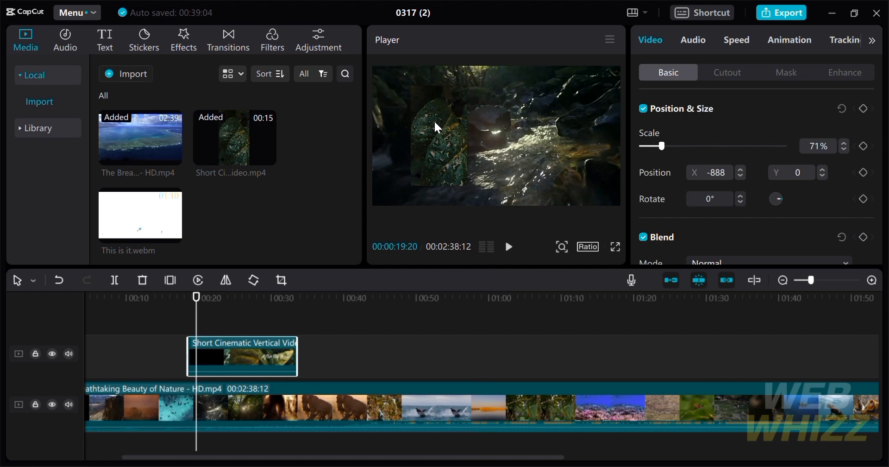
Preview the composite with the inset overlay, then return the playhead to about 0:22
{"action": "left_click", "coordinate": [509, 247]}
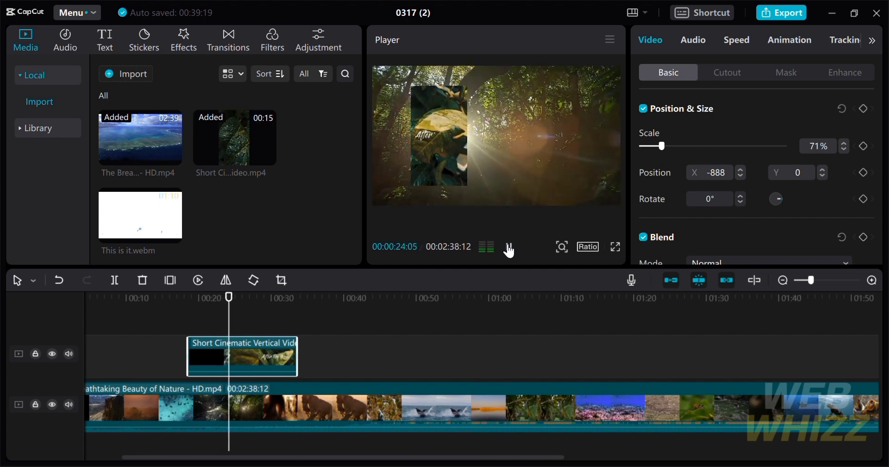
{"action": "left_click", "coordinate": [510, 248]}
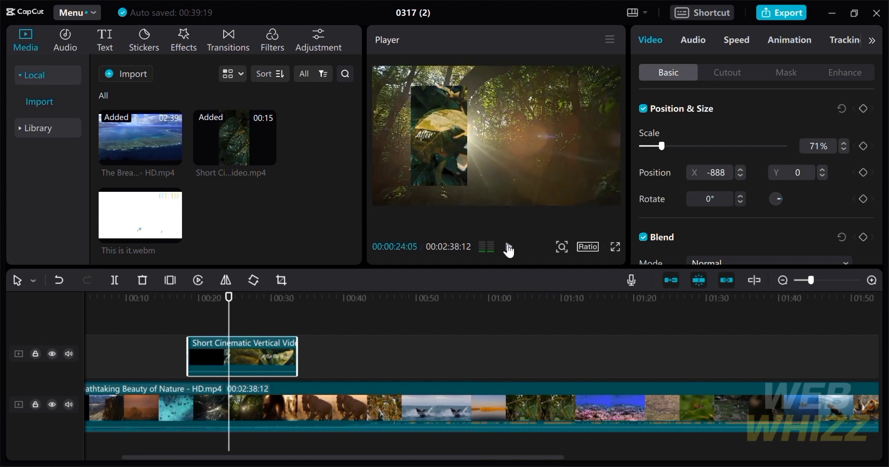
{"action": "left_click", "coordinate": [554, 296]}
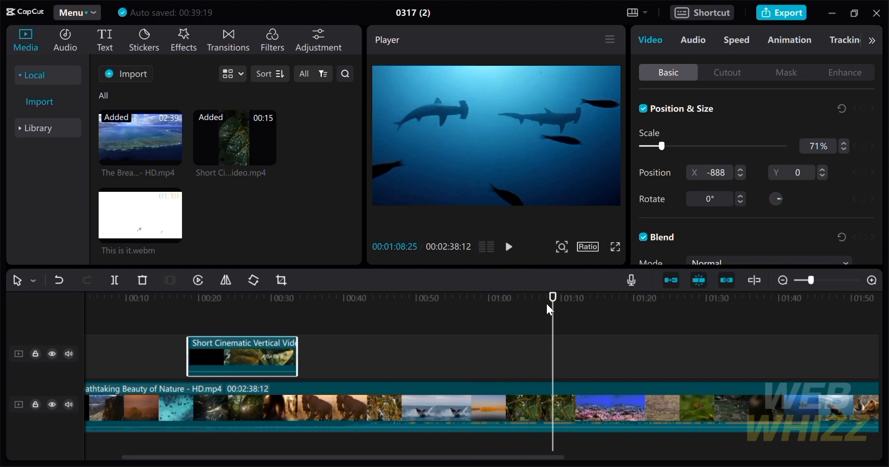
{"action": "left_click_drag", "start_coordinate": [558, 312], "coordinate": [208, 283]}
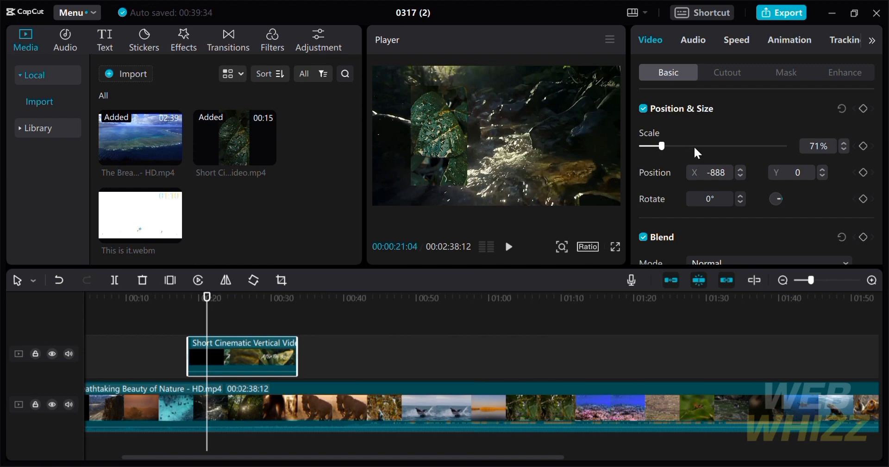
Lower the overlay clip's Blend opacity from 100% to 56%
{"action": "scroll", "coordinate": [695, 147], "scroll_direction": "down", "scroll_amount": 3}
{"action": "scroll", "coordinate": [694, 147], "scroll_direction": "down", "scroll_amount": 2}
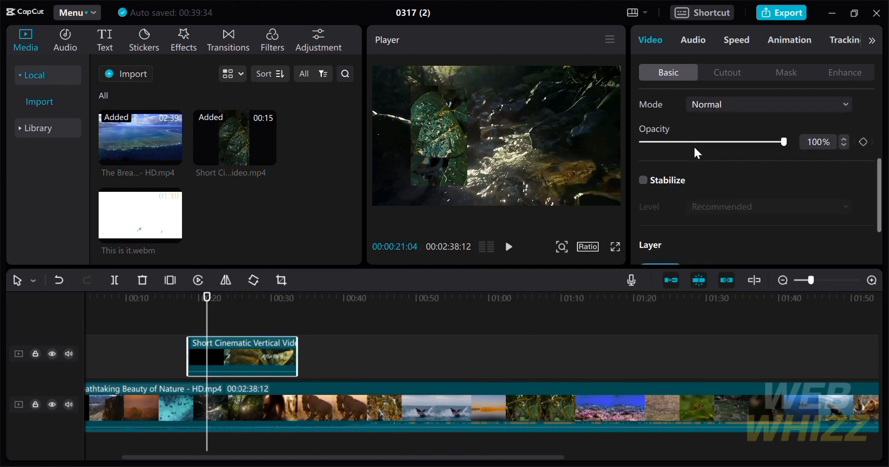
{"action": "scroll", "coordinate": [695, 149], "scroll_direction": "up", "scroll_amount": 2}
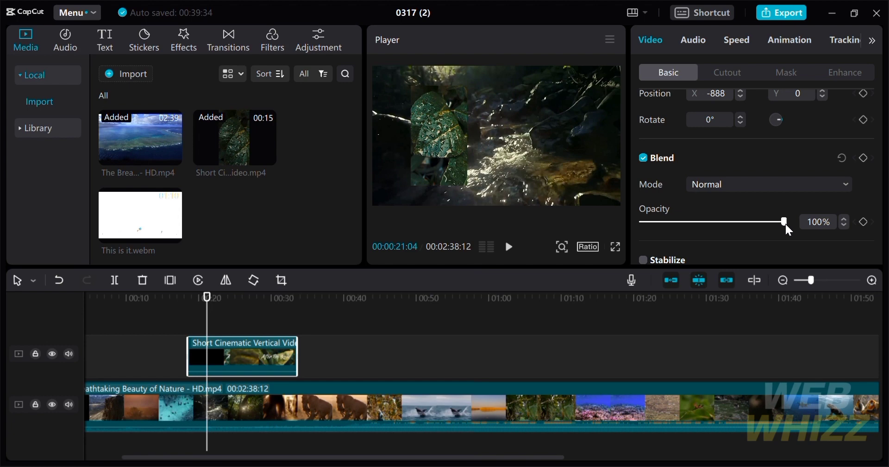
{"action": "mouse_move", "coordinate": [786, 224]}
{"action": "left_mouse_down"}
{"action": "mouse_move", "coordinate": [710, 227]}
{"action": "mouse_move", "coordinate": [732, 230]}
{"action": "mouse_move", "coordinate": [724, 231]}
{"action": "left_mouse_up"}
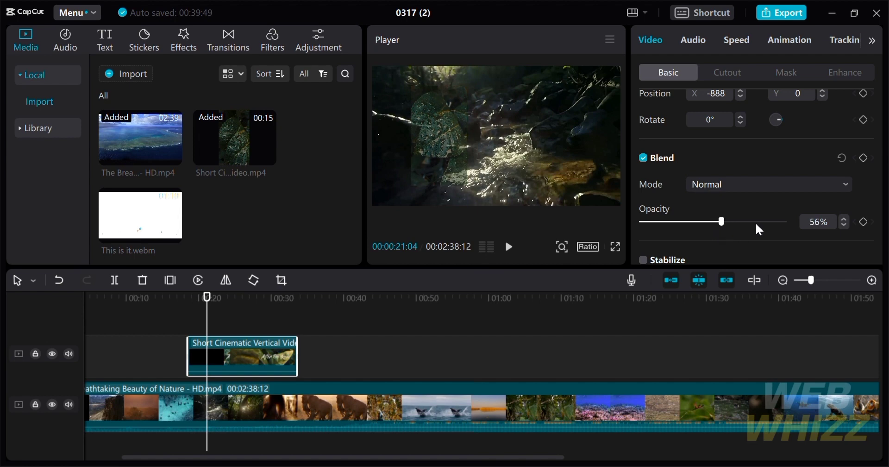
{"action": "left_click", "coordinate": [844, 226]}
{"action": "left_click", "coordinate": [844, 226]}
{"action": "left_click", "coordinate": [844, 226]}
{"action": "left_click", "coordinate": [844, 226]}
{"action": "left_click", "coordinate": [844, 226]}
{"action": "left_click", "coordinate": [846, 219]}
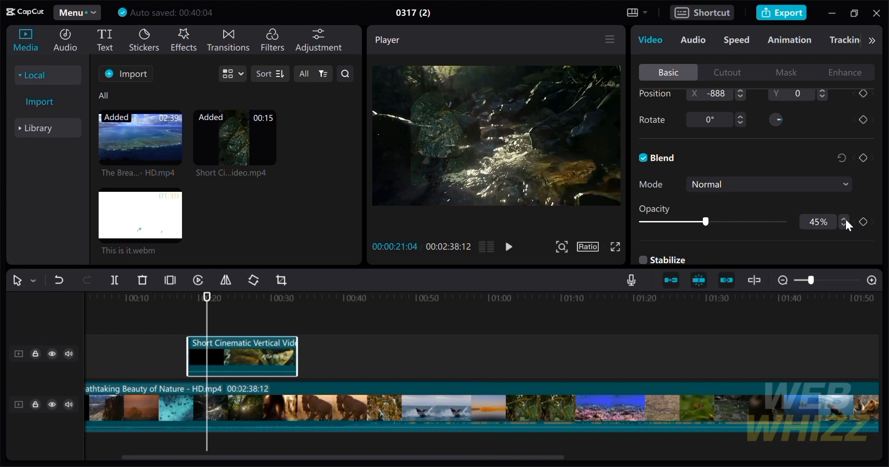
{"action": "left_click", "coordinate": [845, 219]}
{"action": "left_click", "coordinate": [846, 219]}
{"action": "left_click", "coordinate": [846, 218]}
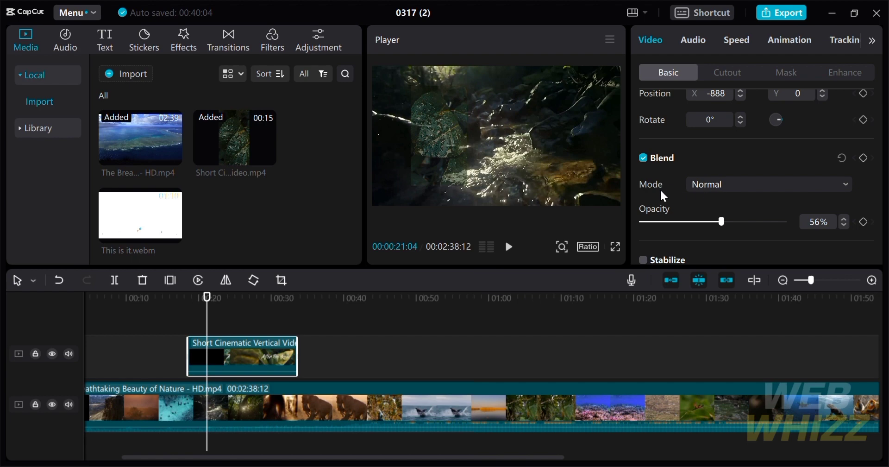
{"action": "left_click", "coordinate": [737, 187]}
{"action": "left_click", "coordinate": [508, 356]}
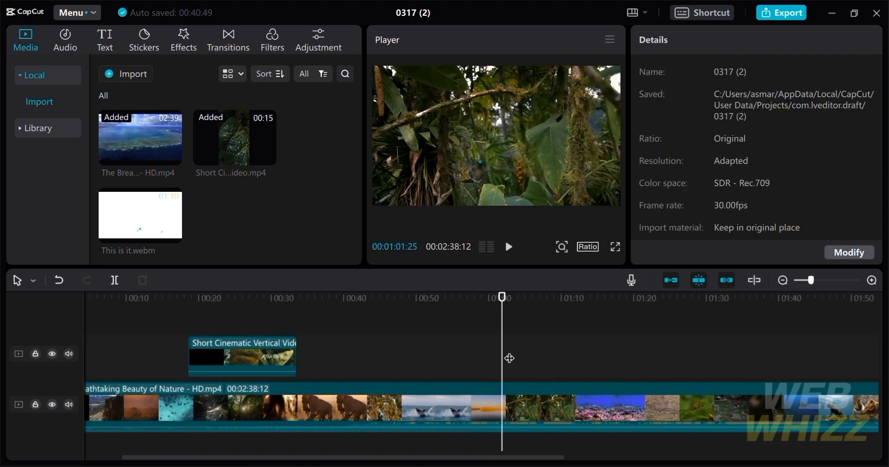
{"action": "left_click_drag", "start_coordinate": [502, 299], "coordinate": [171, 308]}
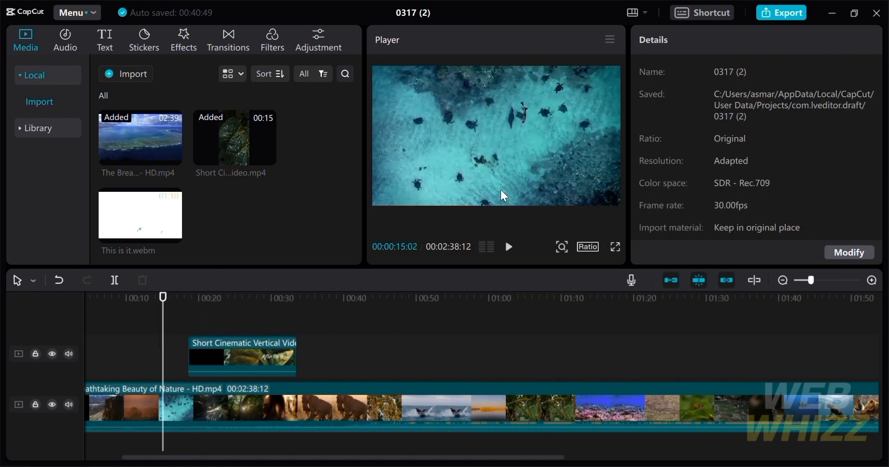
{"action": "left_click", "coordinate": [519, 249]}
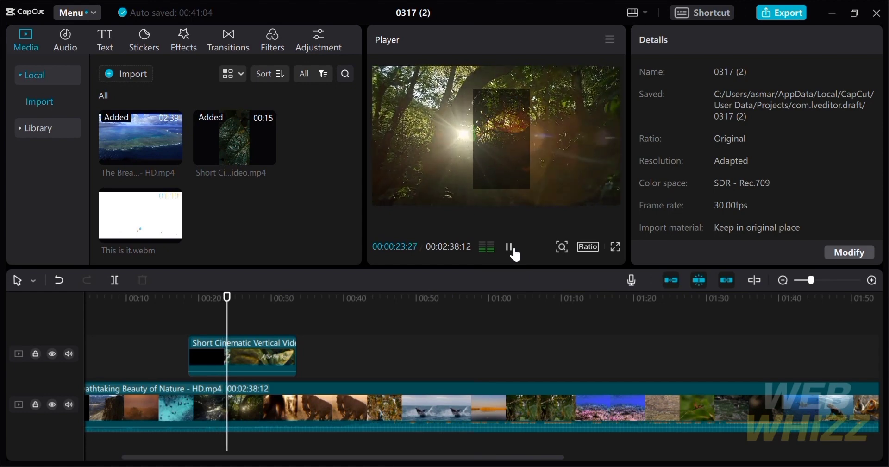
{"action": "left_click", "coordinate": [514, 250]}
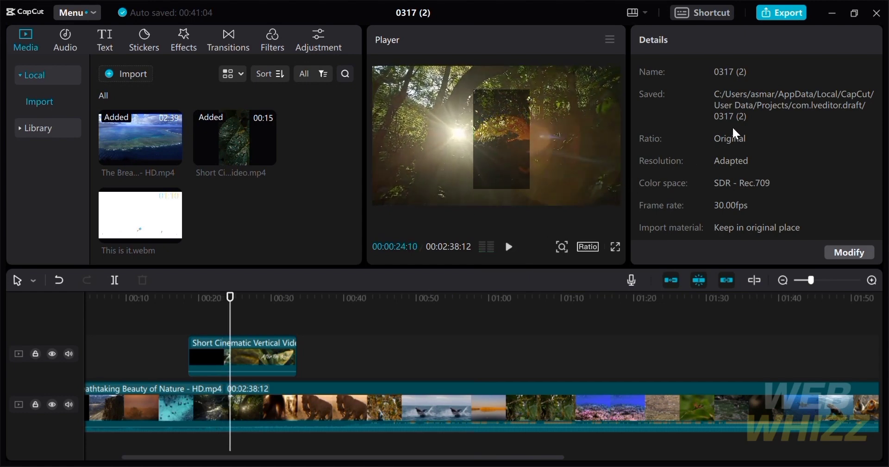